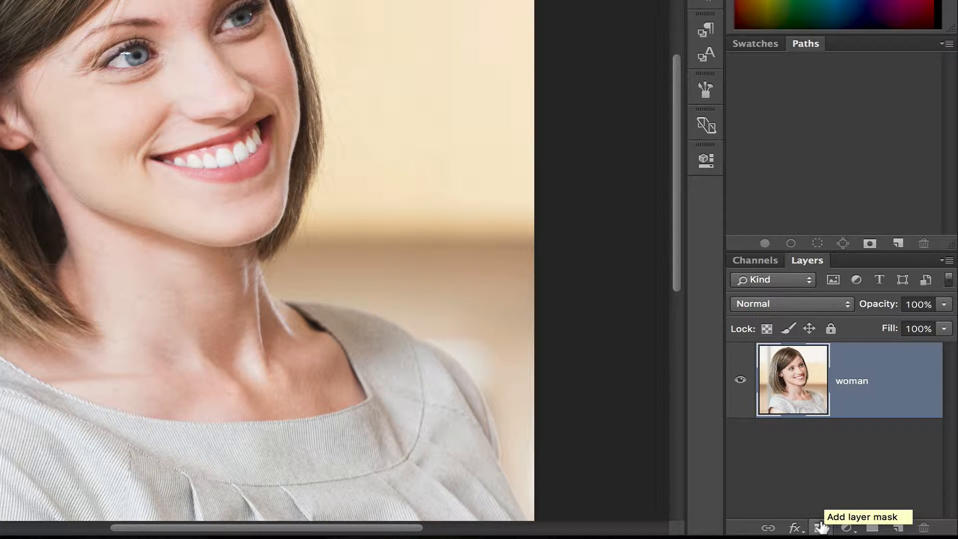
Step: Add a layer mask to the woman layer and paint over both eyes on it with a black brush at 100% opacity
left_click(820, 526)
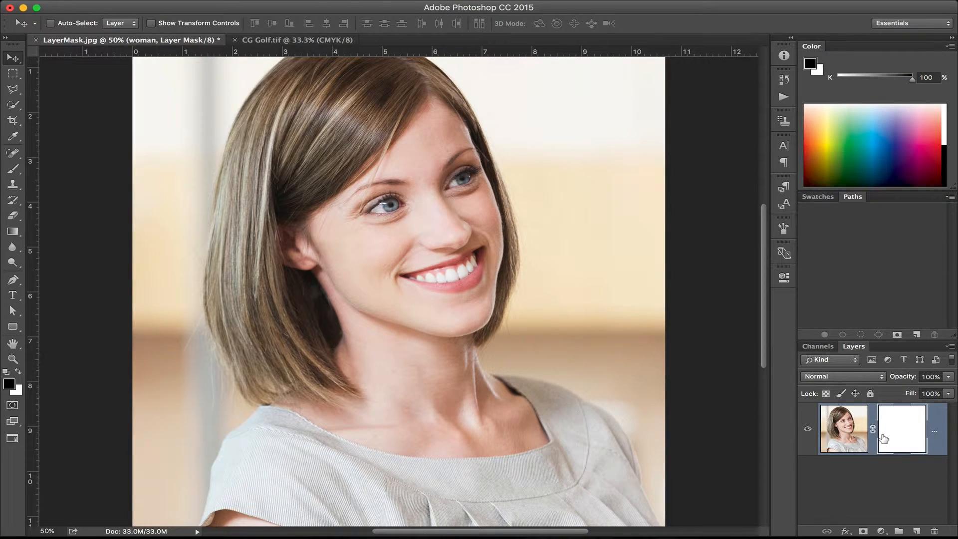
left_click(14, 170)
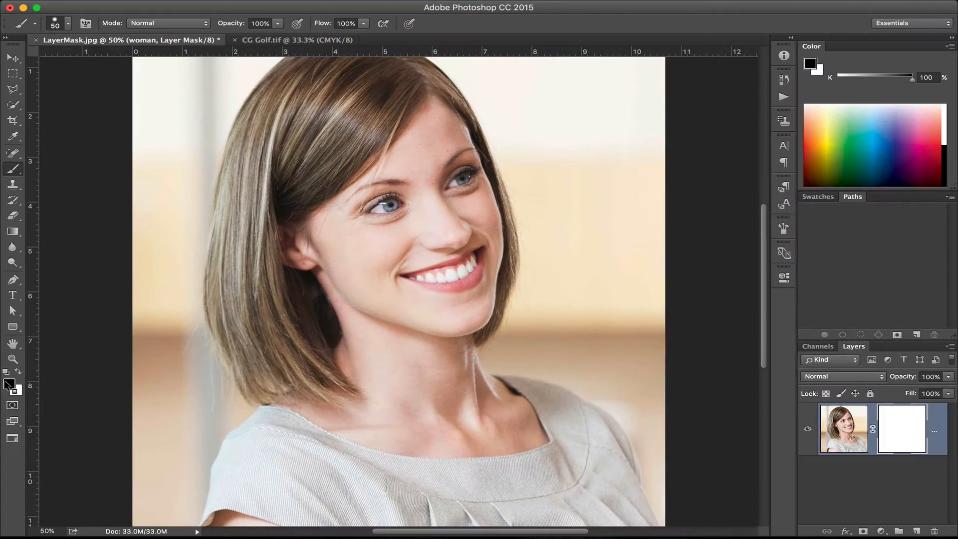
left_click(281, 24)
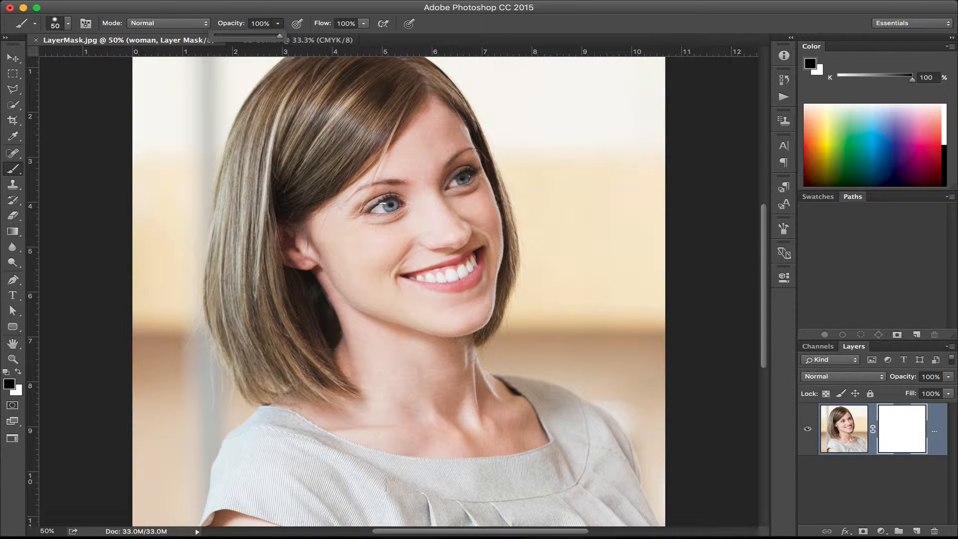
left_click(464, 174)
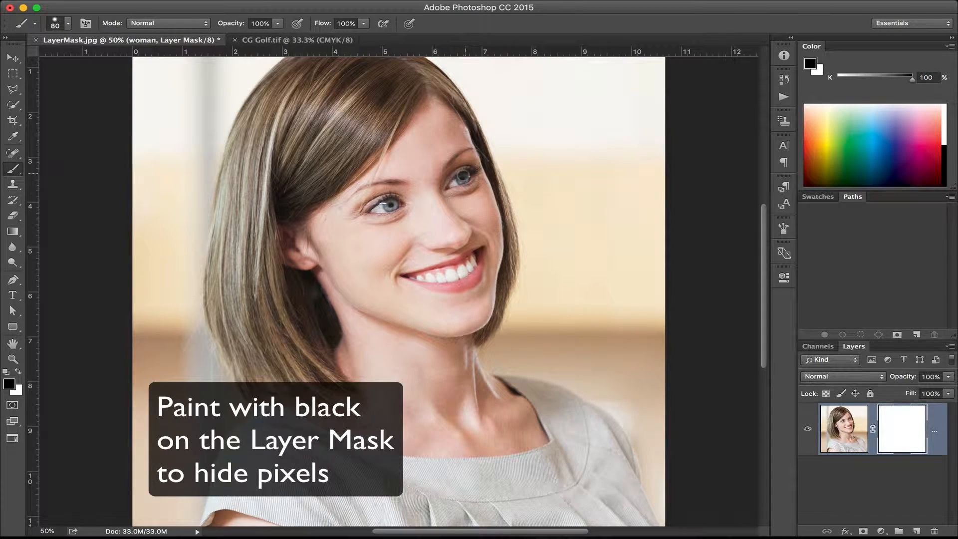
key("]")
mouse_move(465, 173)
left_mouse_down()
mouse_move(450, 181)
mouse_move(455, 190)
mouse_move(478, 171)
left_mouse_up()
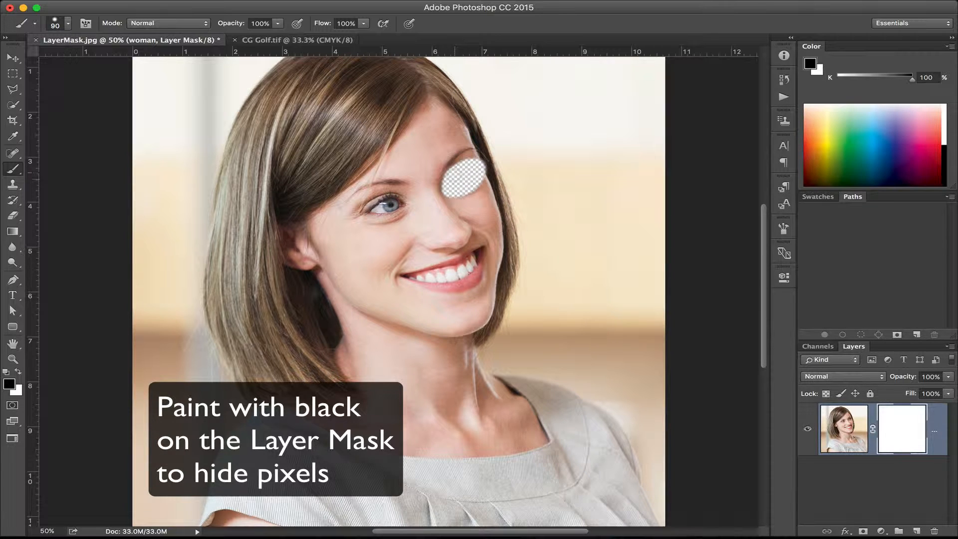
mouse_move(408, 200)
left_mouse_down()
mouse_move(369, 200)
mouse_move(408, 208)
mouse_move(385, 215)
mouse_move(369, 211)
mouse_move(400, 201)
mouse_move(369, 201)
mouse_move(364, 214)
mouse_move(407, 202)
mouse_move(366, 200)
mouse_move(364, 215)
mouse_move(394, 221)
left_mouse_up()
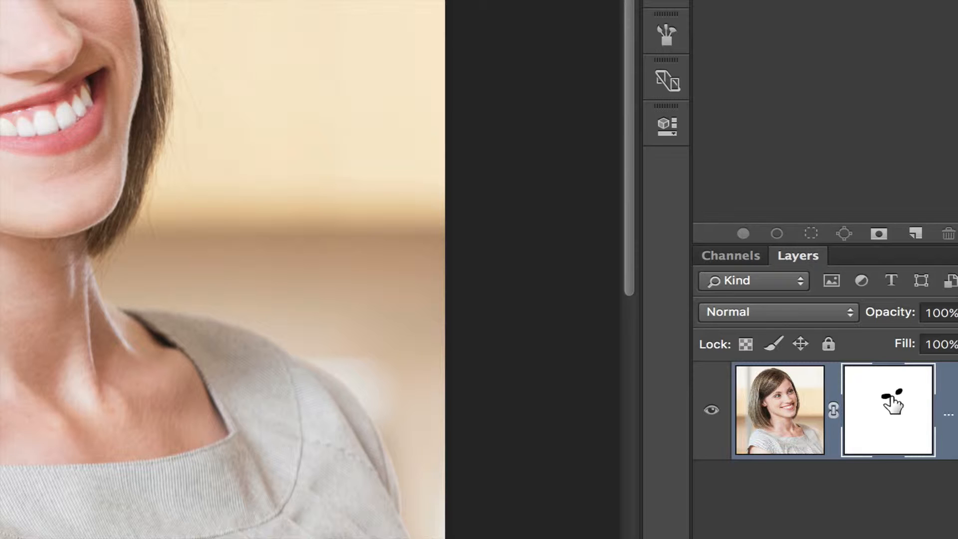
Step: Restore both eyes by painting white on the layer mask with the brush enlarged to 175, and delete the mask
left_click(790, 391)
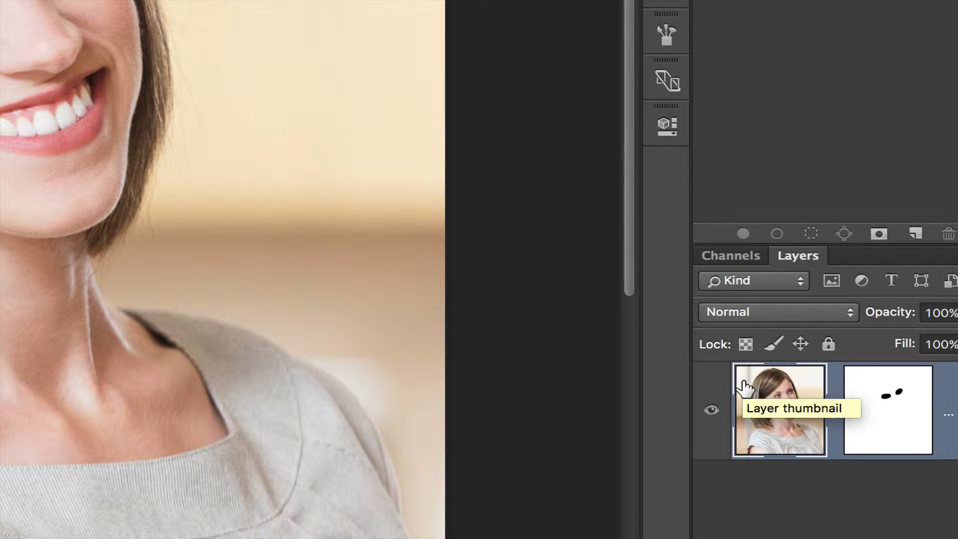
left_click(875, 419)
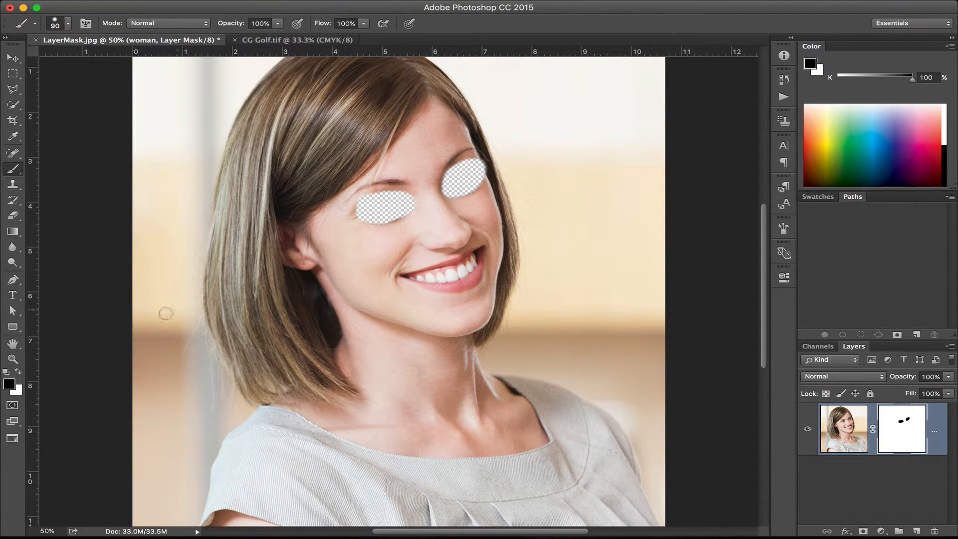
left_click(19, 373)
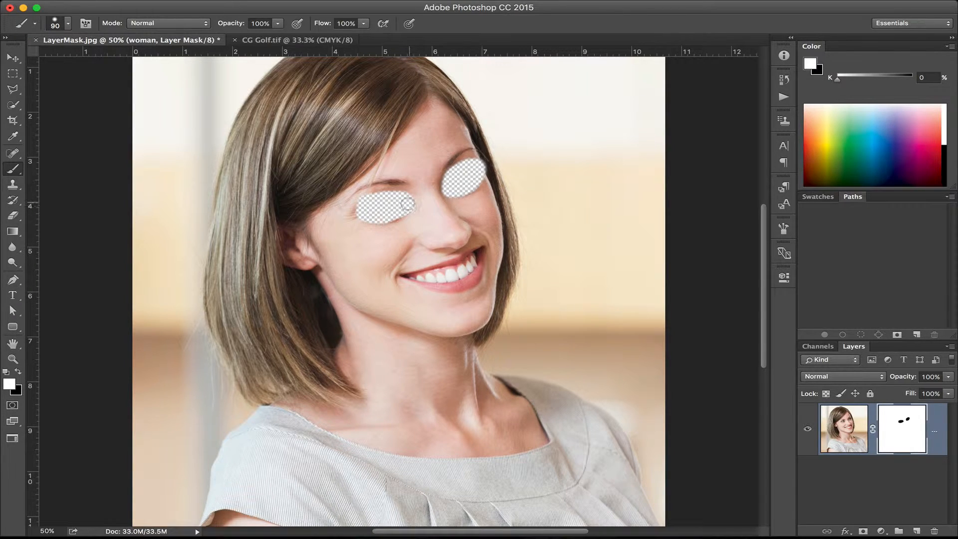
key("bracketright")
key("bracketright")
key("bracketright")
key("bracketright")
mouse_move(406, 201)
left_mouse_down()
mouse_move(364, 204)
mouse_move(378, 224)
mouse_move(411, 207)
mouse_move(378, 212)
mouse_move(416, 205)
mouse_move(457, 172)
mouse_move(487, 166)
mouse_move(449, 195)
mouse_move(467, 194)
left_mouse_up()
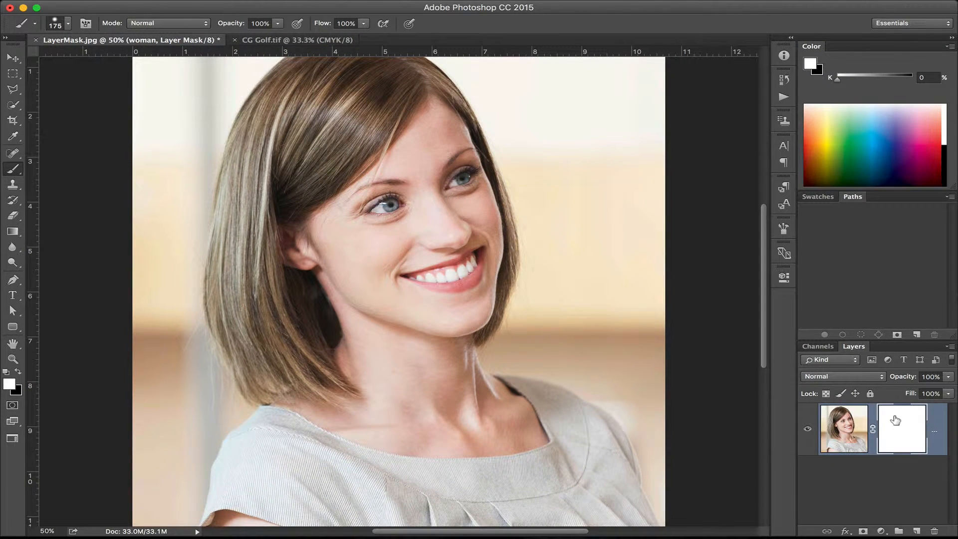
right_click(896, 421)
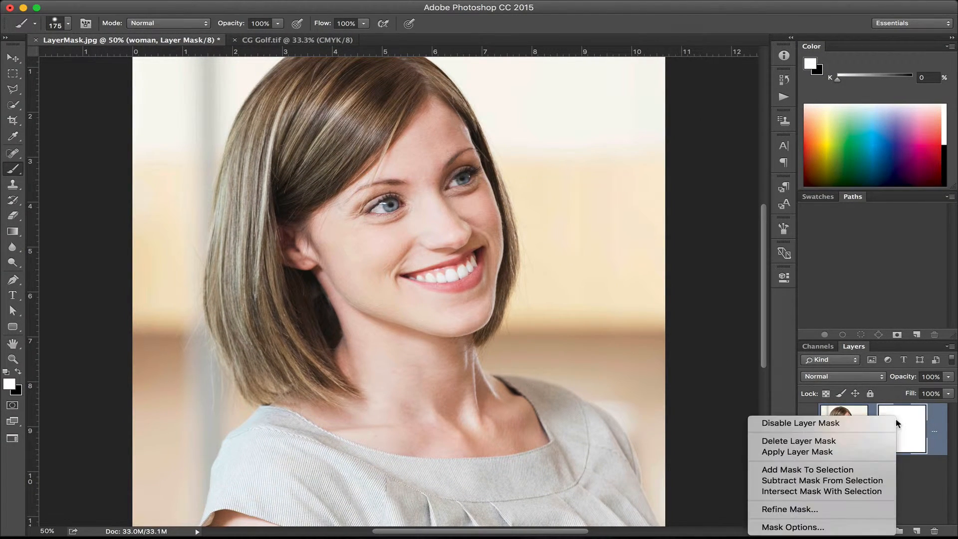
left_click(849, 444)
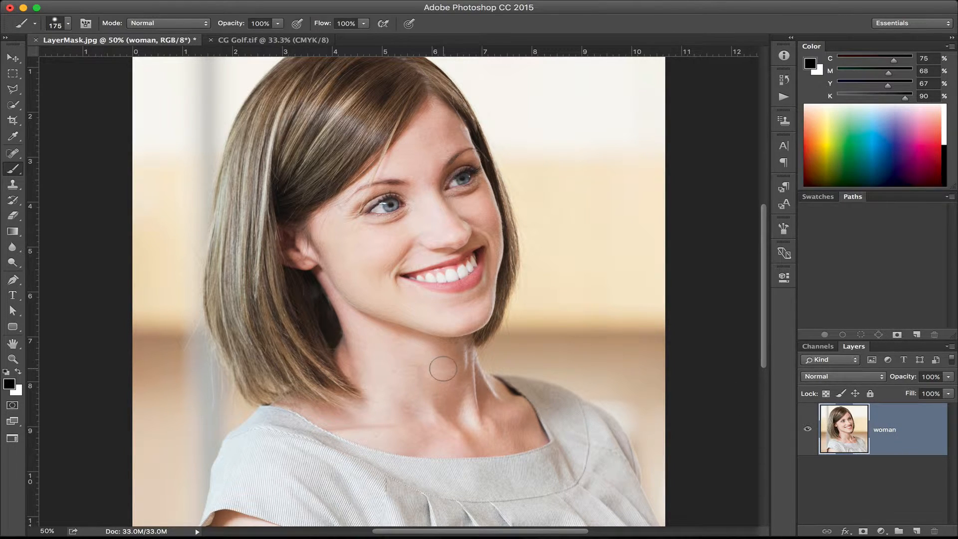
Step: Start a Pen tool path at the image's lower-left edge, following the sleeve and shoulder up to the hair's outer left side
key("p")
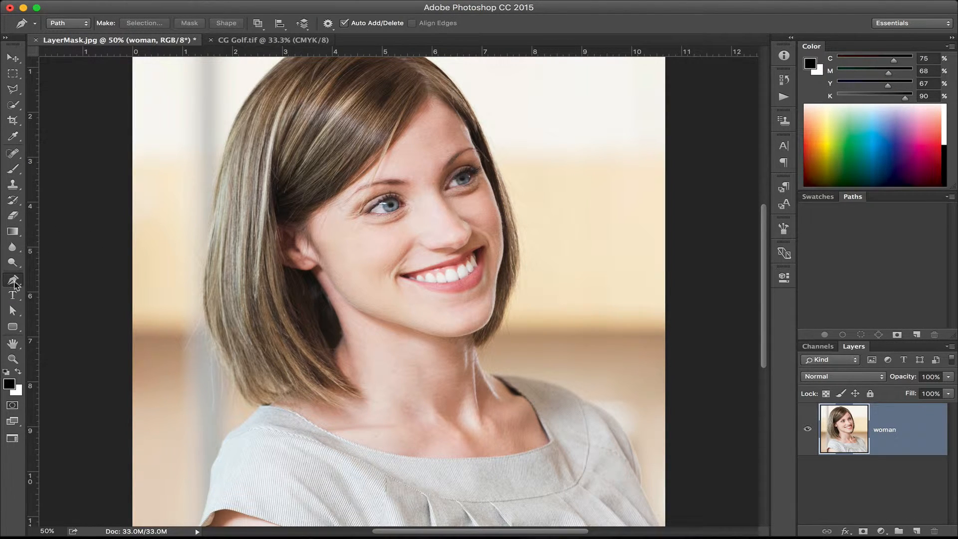
left_click_drag(242, 423, 256, 280)
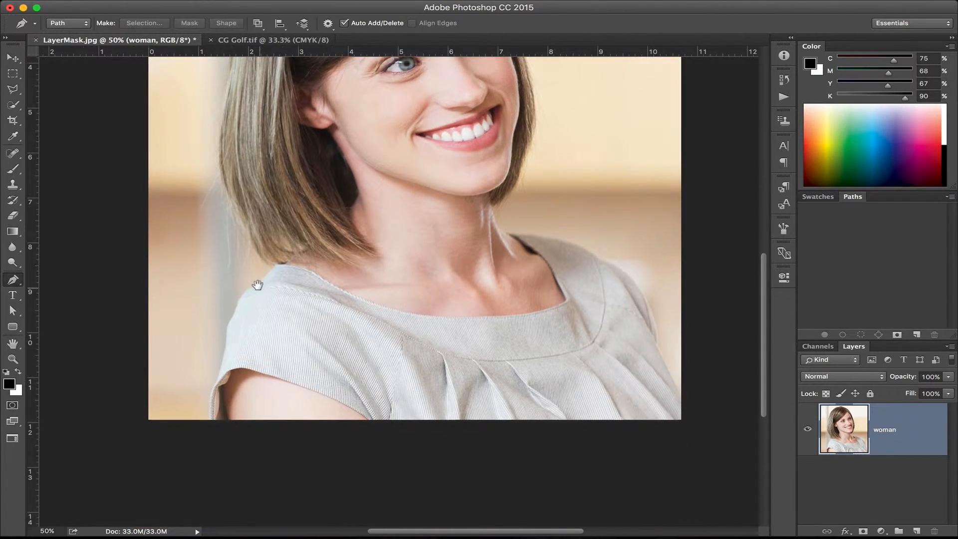
left_click(210, 414)
left_click_drag(219, 355, 219, 353)
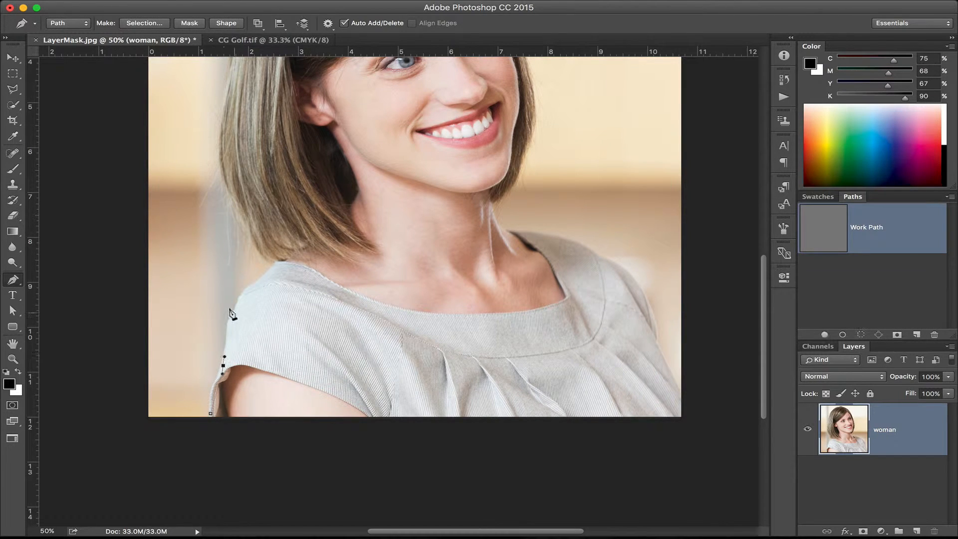
left_click_drag(235, 310, 253, 282)
left_click(272, 263)
left_click_drag(289, 242, 272, 371)
left_click_drag(205, 285, 204, 268)
left_click_drag(226, 195, 199, 283)
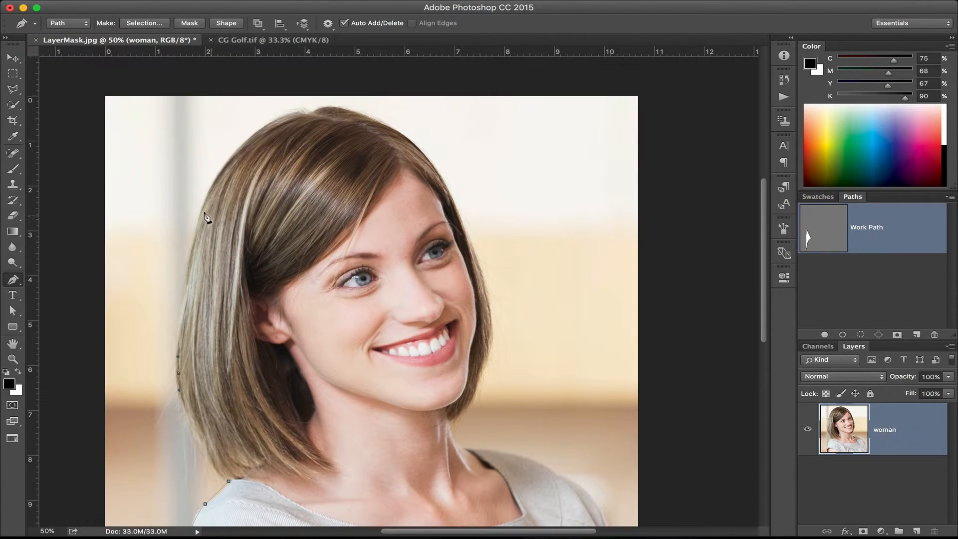
Step: Continue the pen path up the left side of the hair, over the crown and down to the right side near the eye
left_click_drag(199, 221, 203, 207)
left_click_drag(256, 132, 346, 111)
left_click_drag(394, 130, 403, 137)
mouse_move(486, 203)
left_mouse_down()
mouse_move(485, 168)
mouse_move(449, 154)
mouse_move(482, 191)
left_mouse_up()
left_click(483, 191)
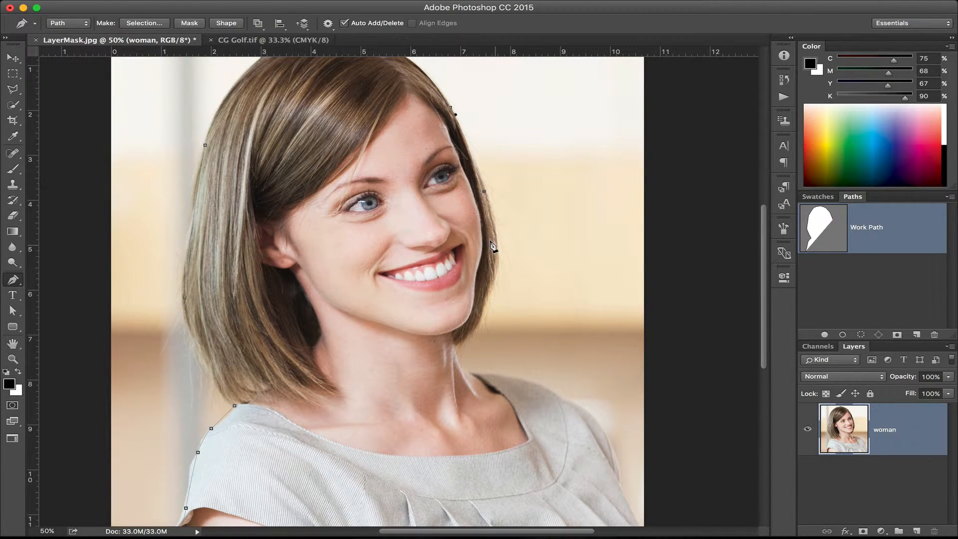
Step: Extend the pen path down the right side of the hair, along the neck and over the woman's right-hand shoulder in the photo
scroll(494, 247, "down", 4)
left_click_drag(496, 210, 493, 217)
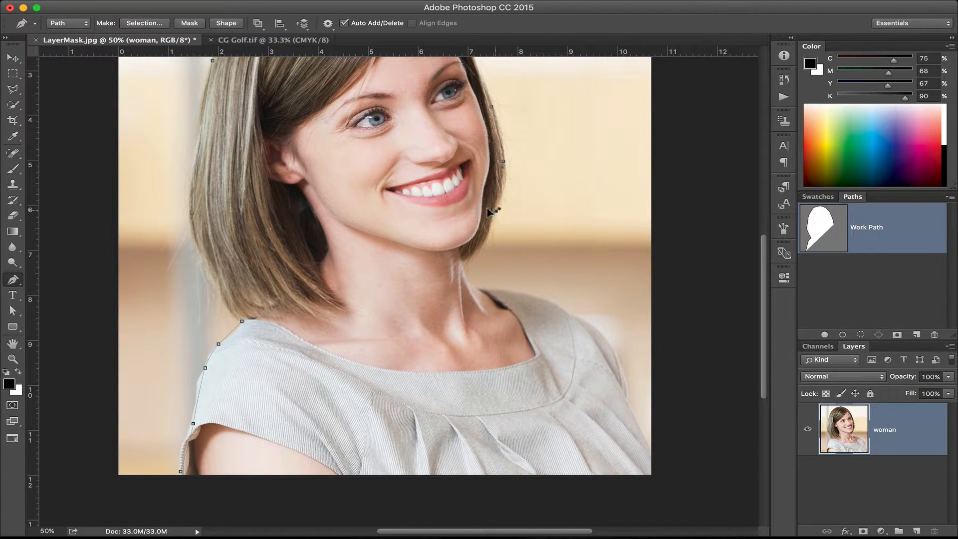
left_click(478, 245)
left_click(460, 262)
left_click_drag(468, 277, 440, 224)
left_click_drag(487, 248, 494, 259)
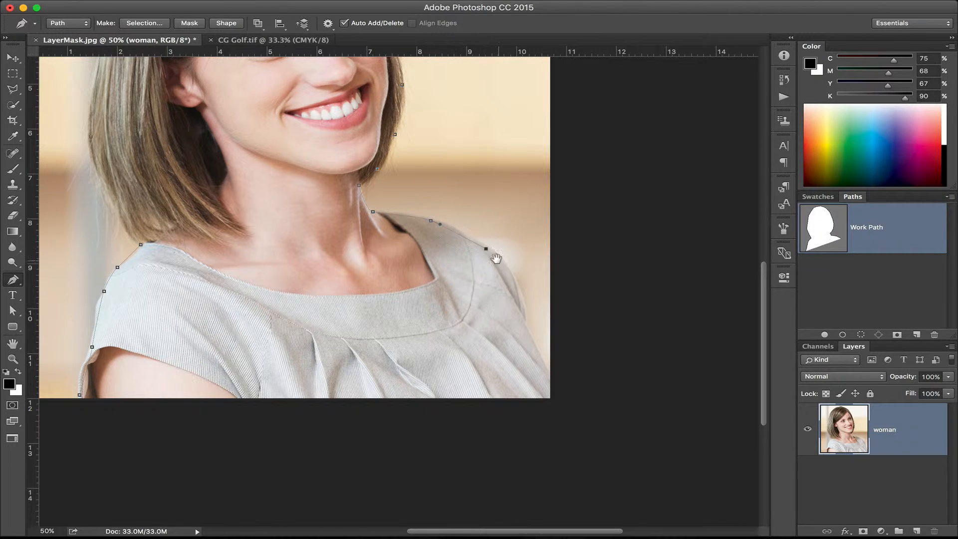
Step: Trace the rest of the right sleeve, route the path around the photo's bottom edge and close it at the starting point
scroll(497, 257, "down", 3)
left_click_drag(517, 209, 529, 253)
left_click_drag(556, 301, 552, 325)
left_click(555, 326)
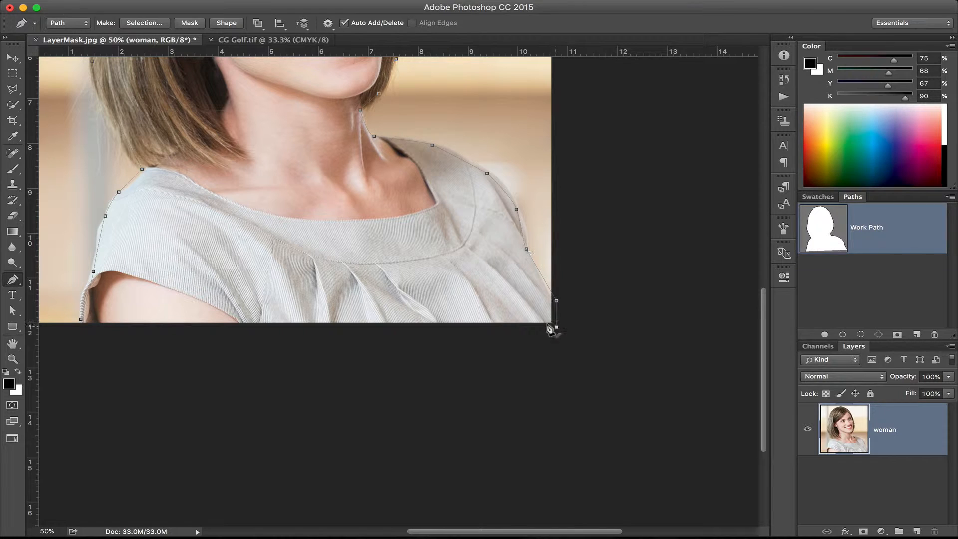
left_click(80, 321)
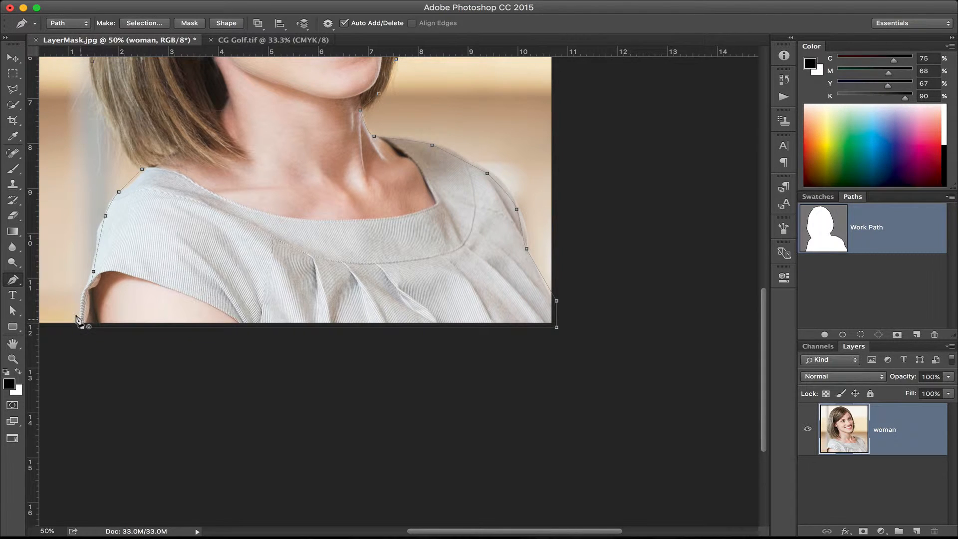
Step: Load the work path as a selection and use it to create a layer mask on the woman layer
left_click_drag(257, 146, 349, 358)
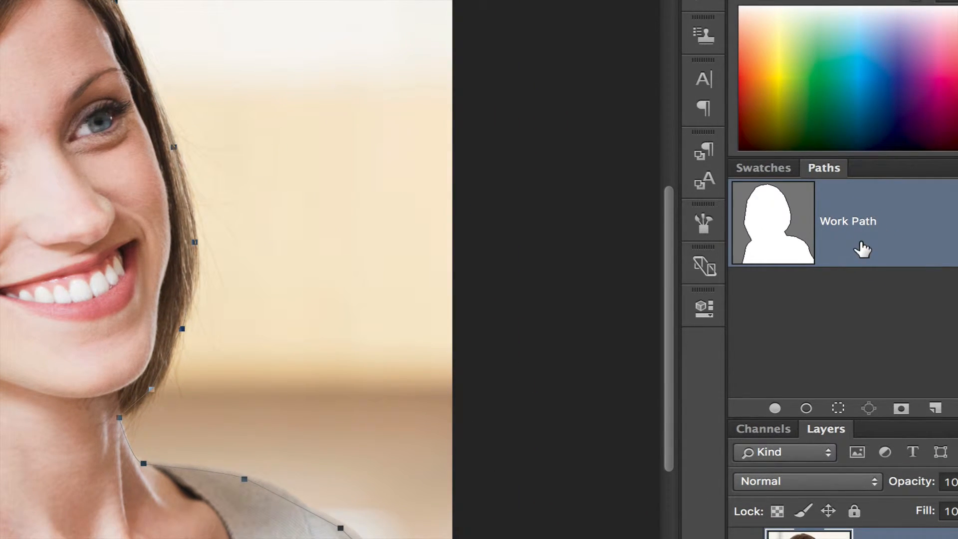
left_click(840, 412)
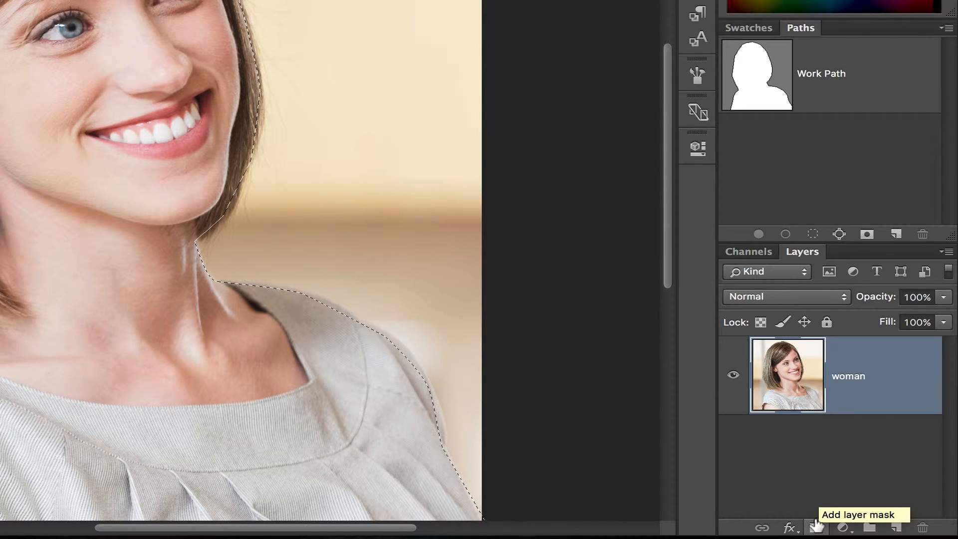
left_click(817, 525)
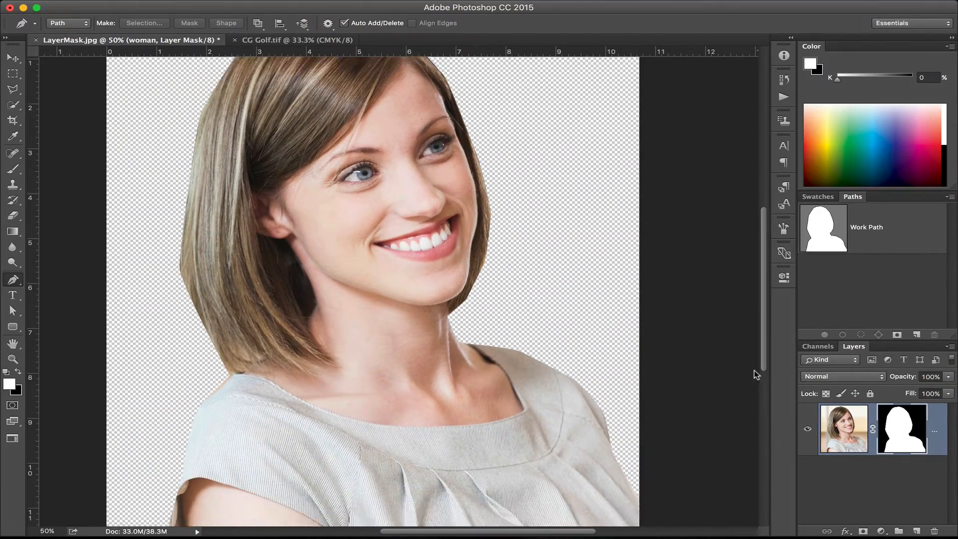
Step: Smooth the mask edge along the crown of the hair with a black brush of size 125 at 86% opacity
scroll(453, 164, "down", 10)
scroll(428, 235, "up", 8)
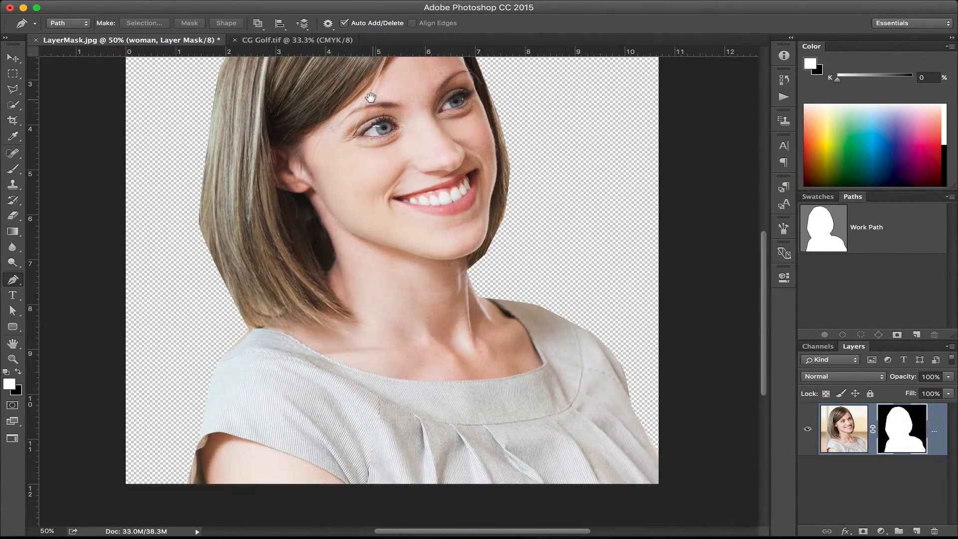
left_click_drag(371, 97, 396, 227)
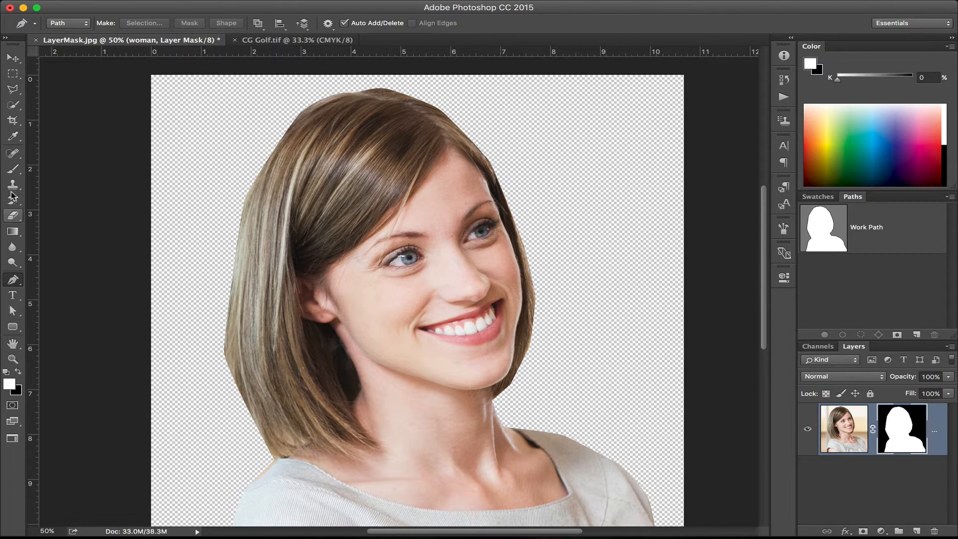
key("b")
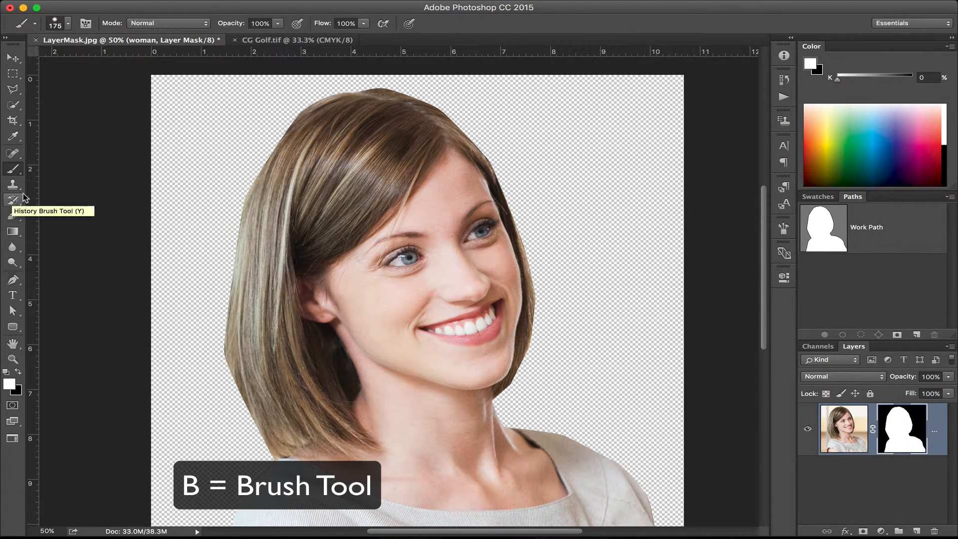
key("bracketleft")
key("bracketleft")
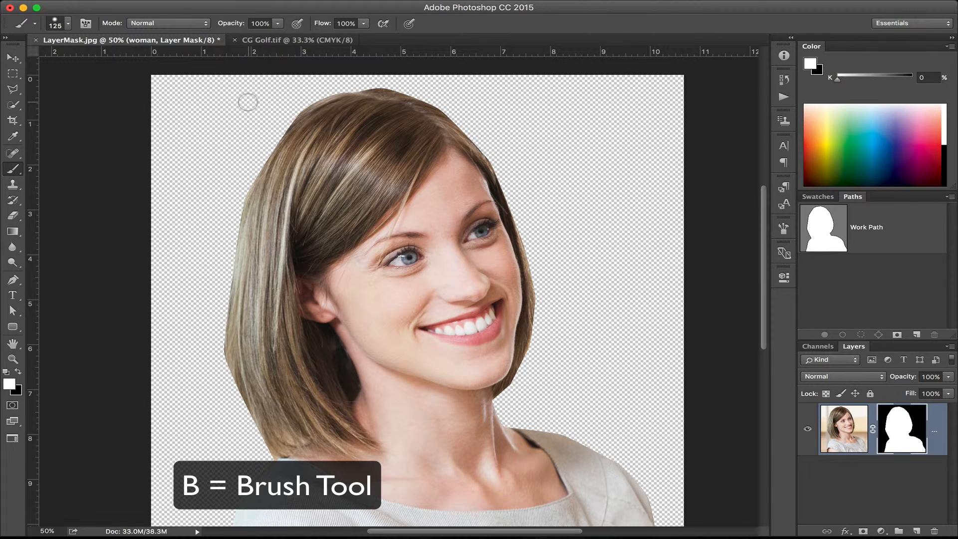
left_click(19, 372)
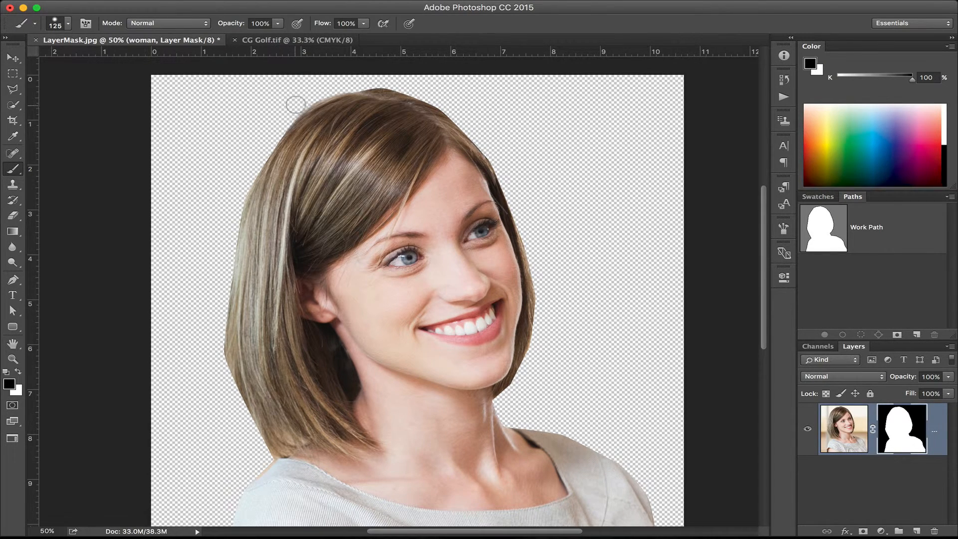
left_click(278, 24)
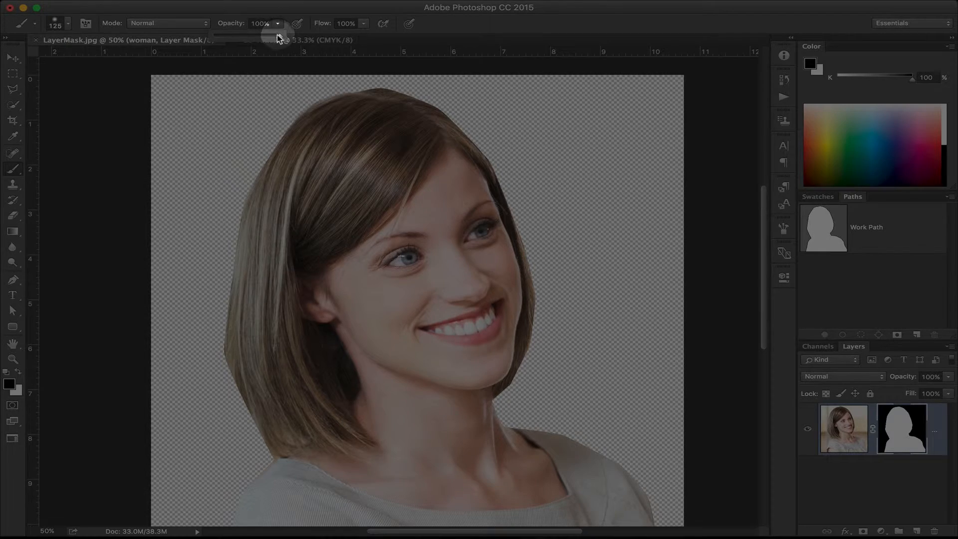
left_click_drag(279, 38, 275, 39)
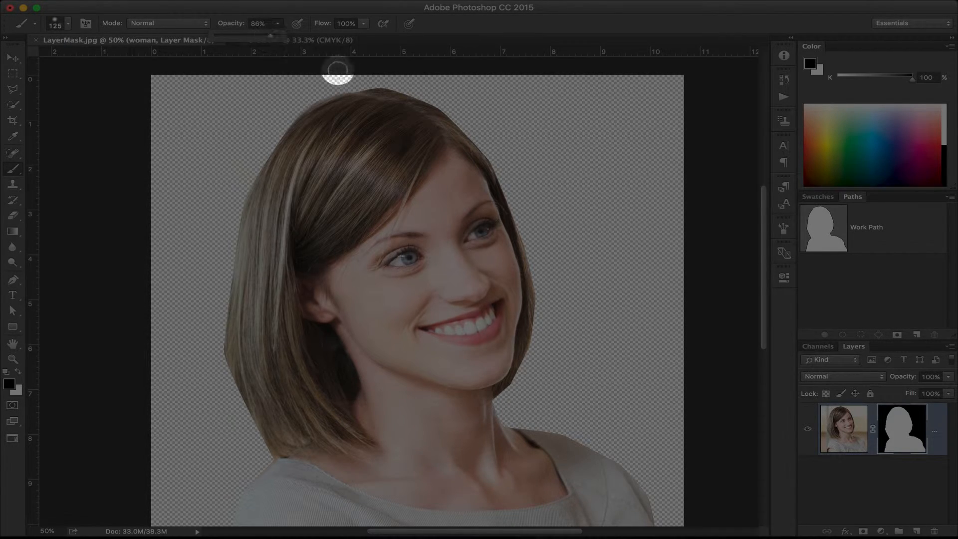
left_click(366, 81)
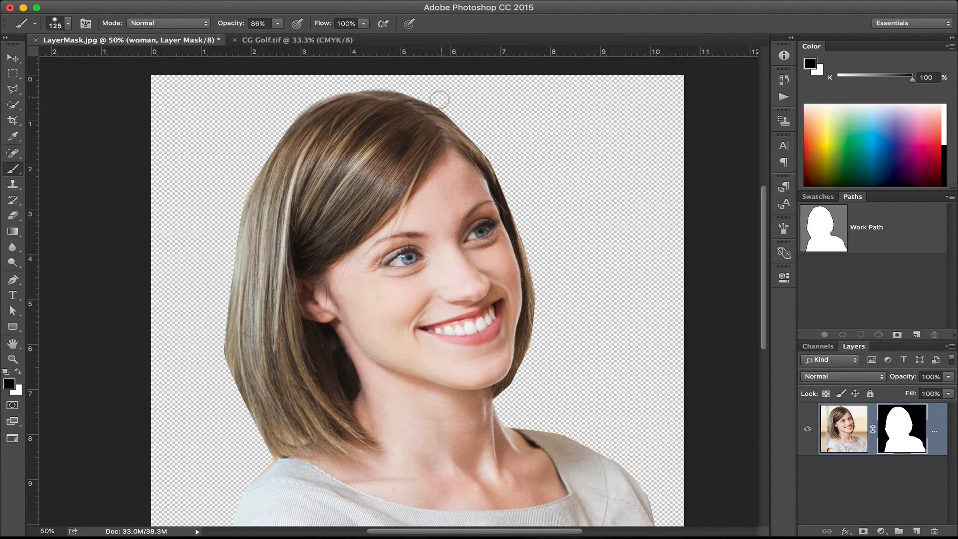
Step: Restore the cut-off hair along the lower left edge by painting white on the mask with a size 90 brush, and switch back to black
left_click_drag(329, 195, 336, 136)
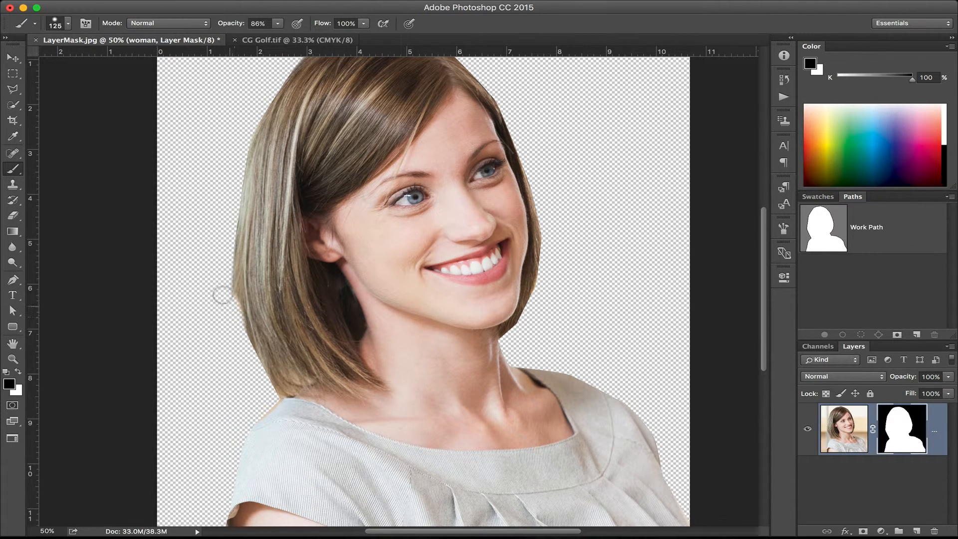
left_click(256, 302)
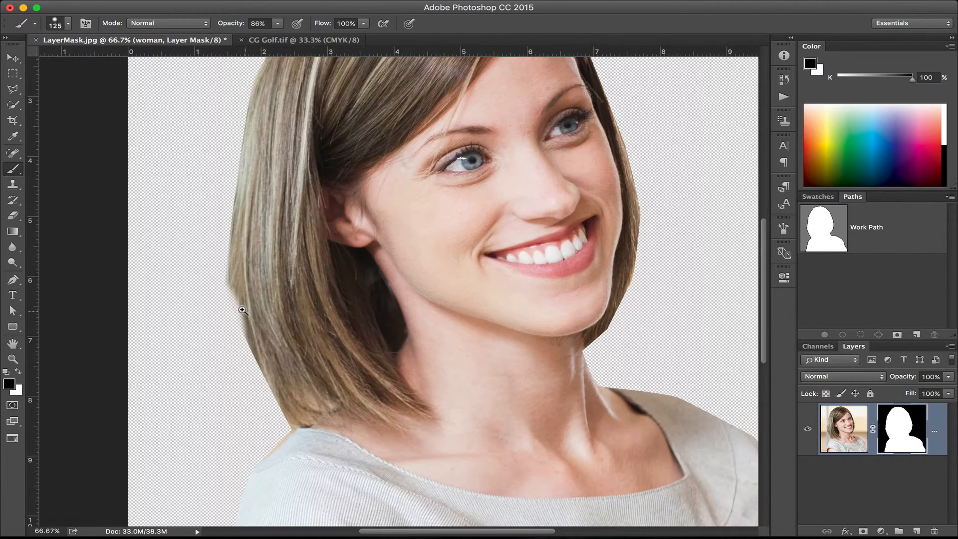
left_click(242, 314)
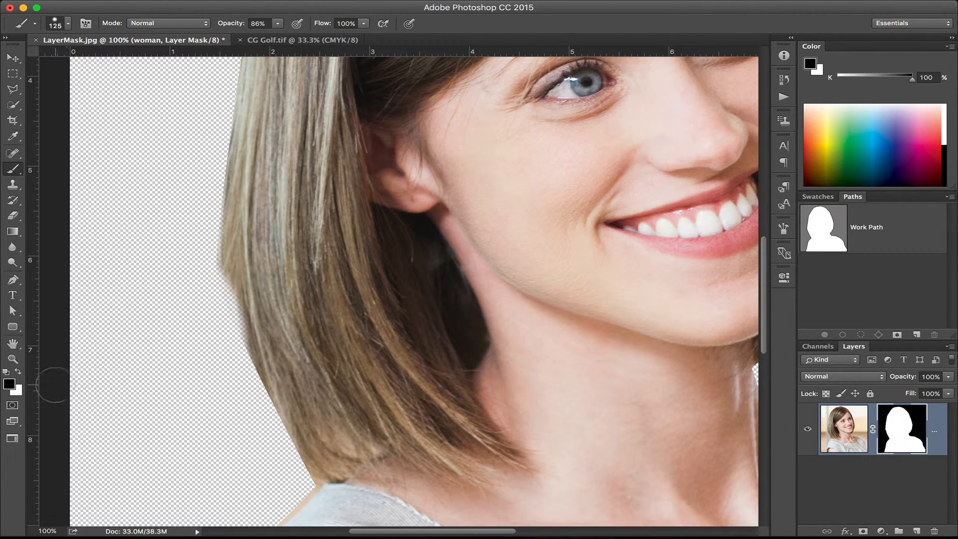
left_click(19, 372)
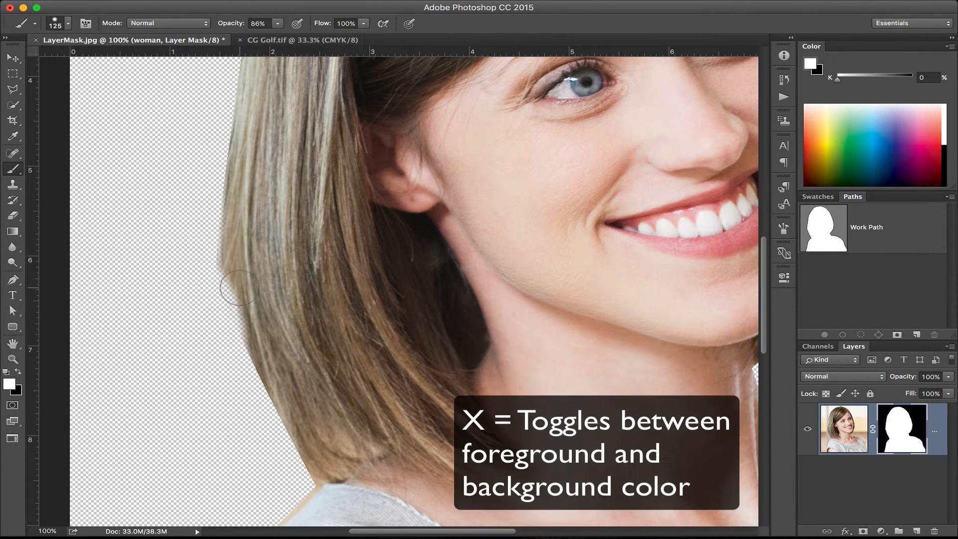
key("bracketleft")
key("bracketleft")
left_click_drag(235, 275, 238, 327)
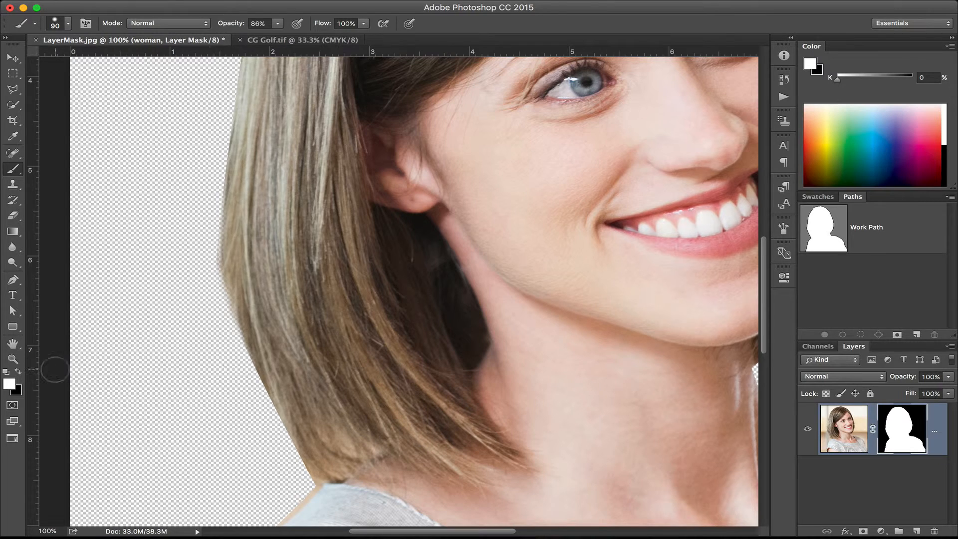
left_click(19, 374)
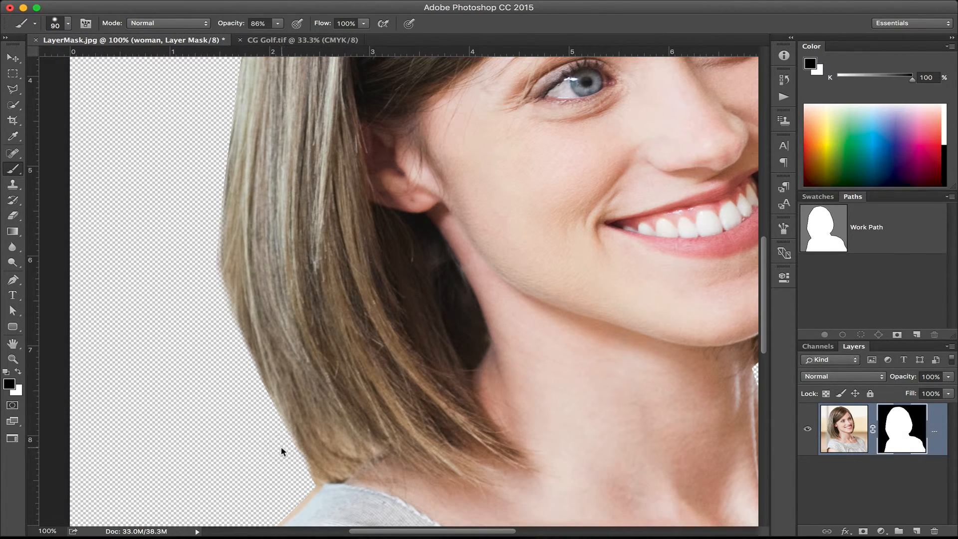
left_click(331, 296, "alt")
left_click_drag(424, 256, 366, 311)
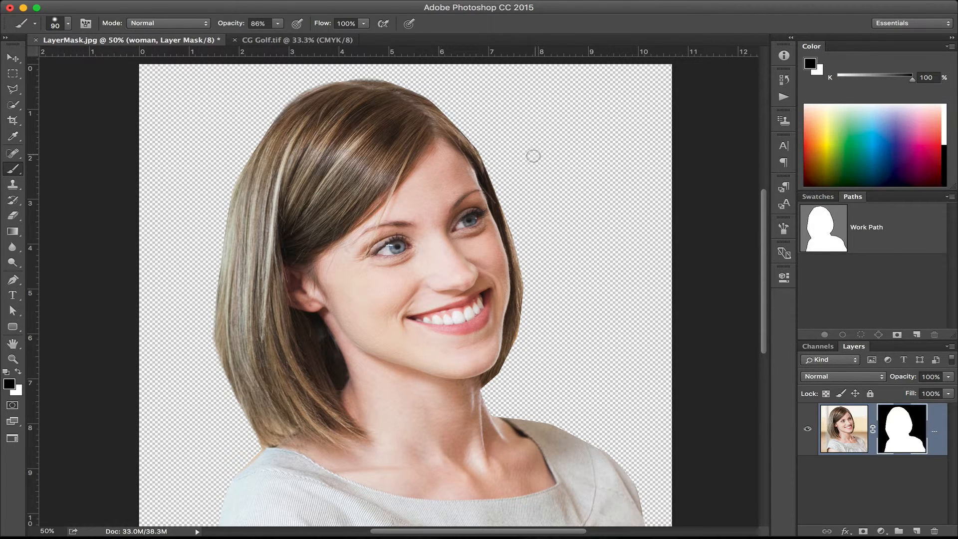
Step: Copy the golf course picture from CG Golf.tif into LayerMask.jpg with the Move tool and place its layer beneath the woman layer
left_click(355, 42)
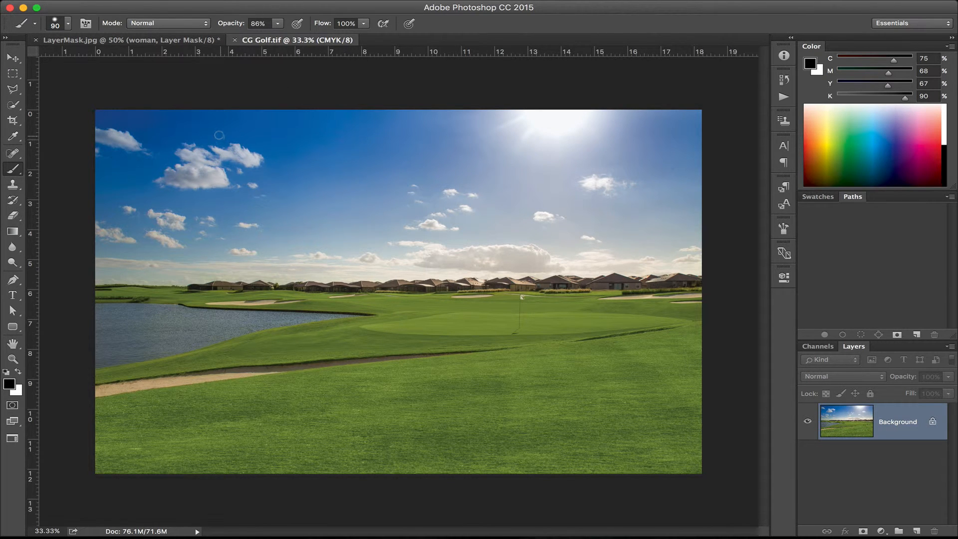
left_click(11, 58)
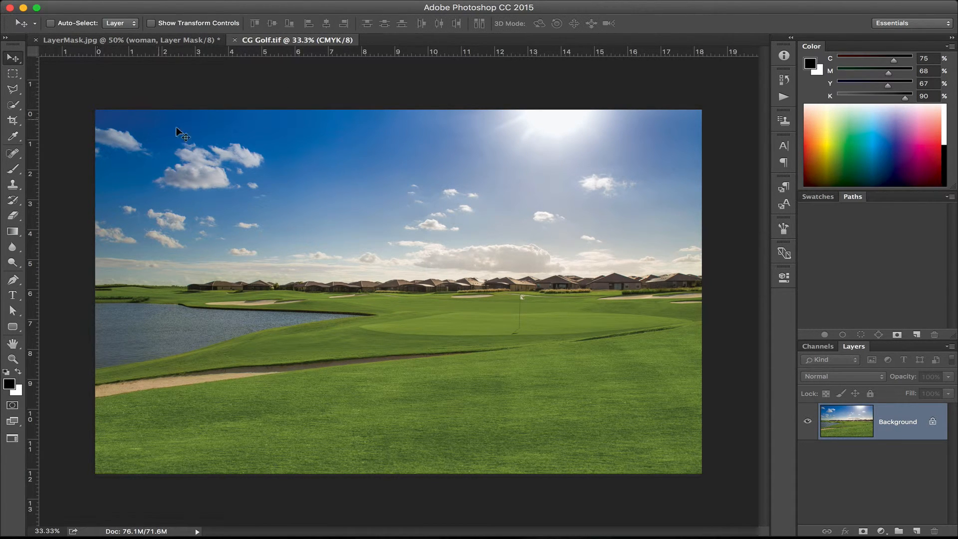
left_click_drag(180, 133, 122, 38)
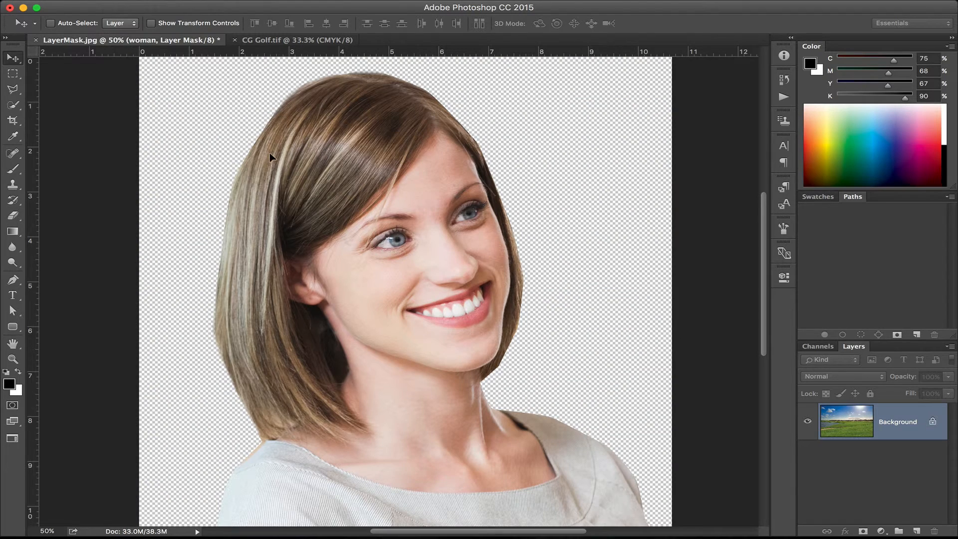
left_click_drag(269, 154, 269, 152)
left_click_drag(488, 244, 447, 205)
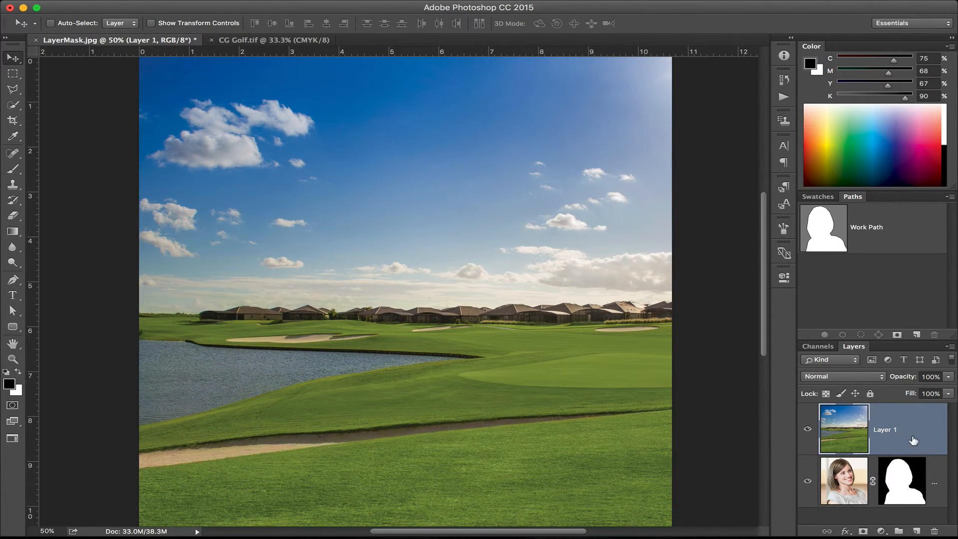
left_click_drag(847, 429, 851, 493)
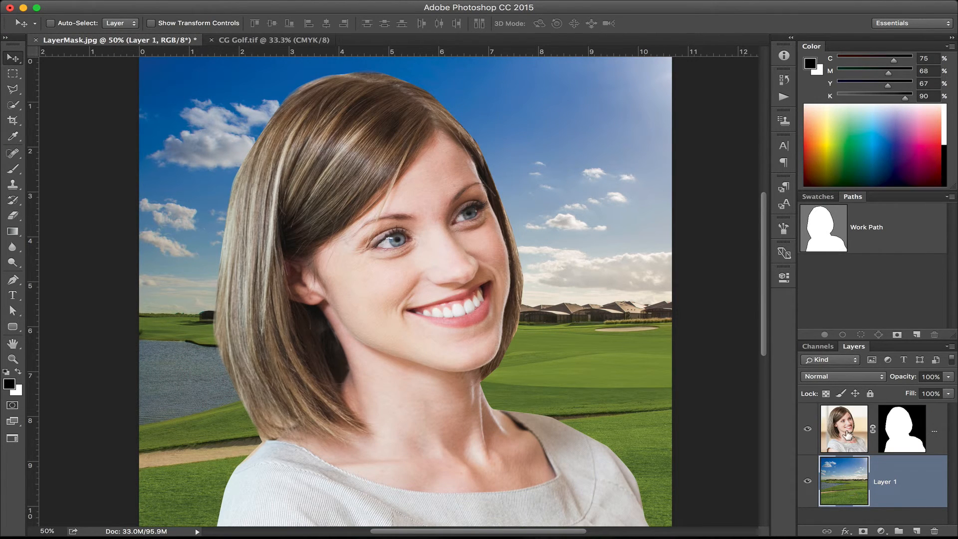
key("super+minus")
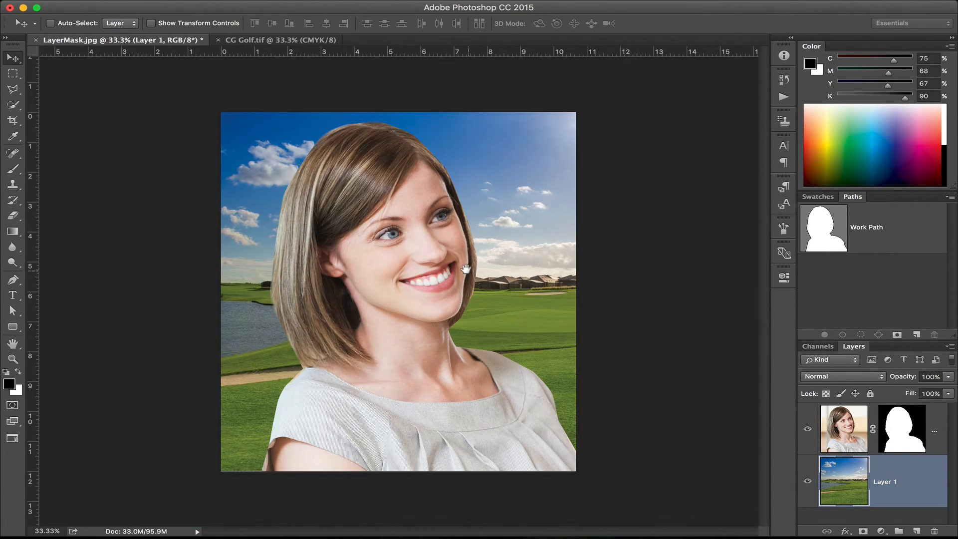